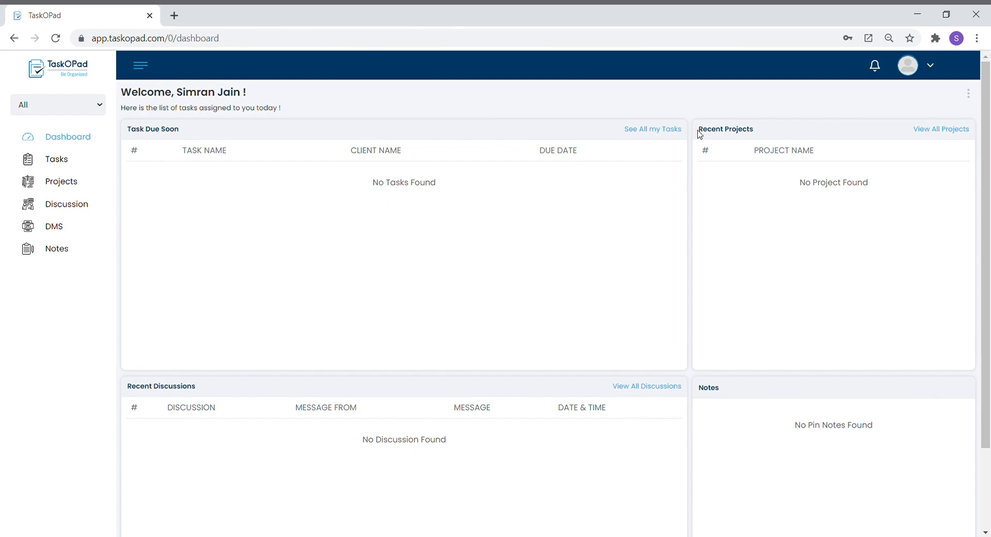
Go to Organization Management from the profile menu to reach the Manage Company page.
left_click(936, 69)
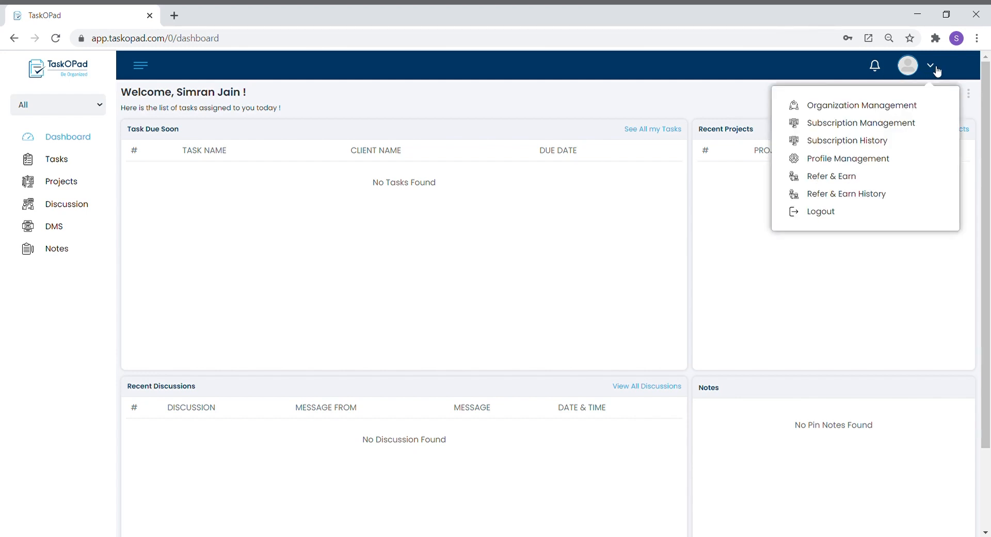
left_click(821, 109)
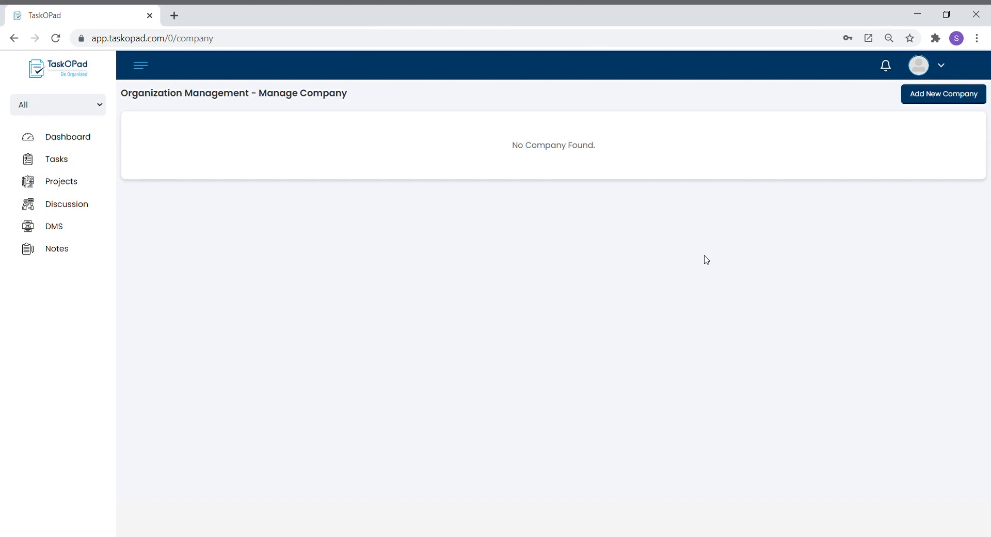
Register 'Taskopad Solutions Private Limited' (Ahmedabad, 'Task Management Software') with its mobile and email, then open it.
left_click(980, 104)
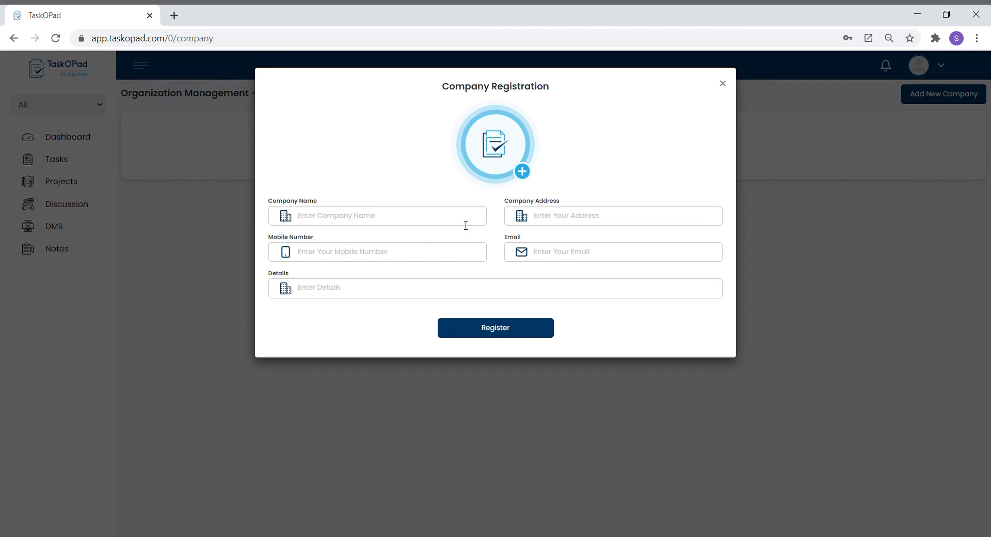
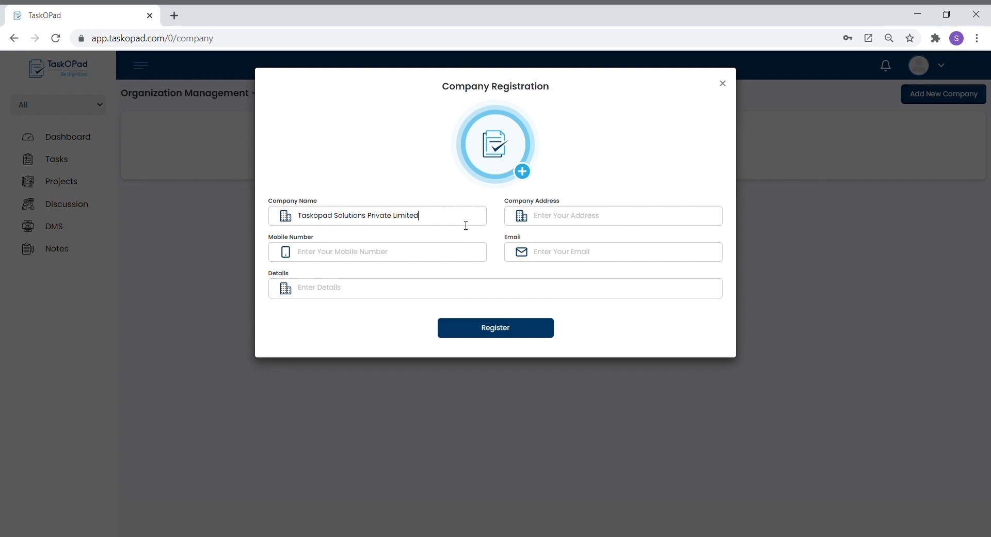
key("Tab")
key("Tab")
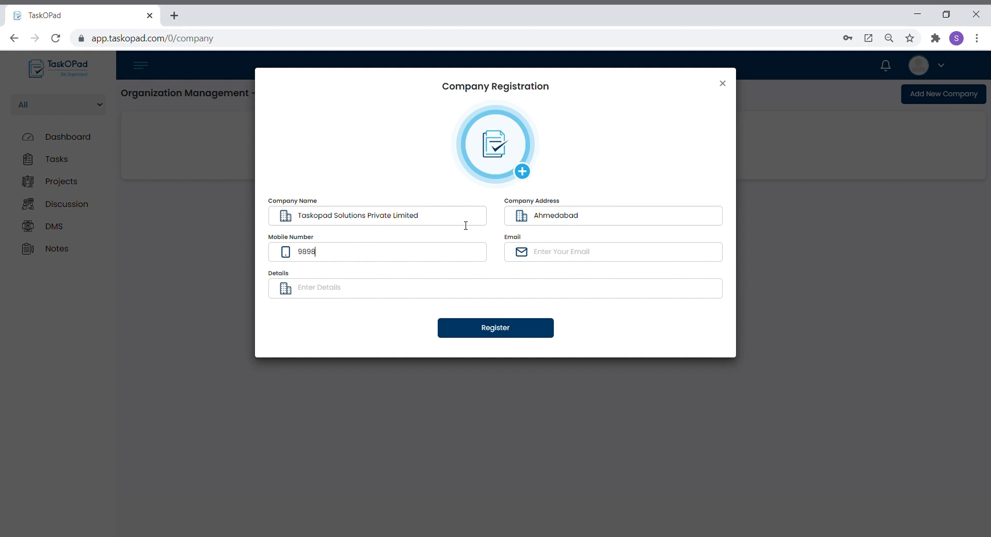
key("Tab")
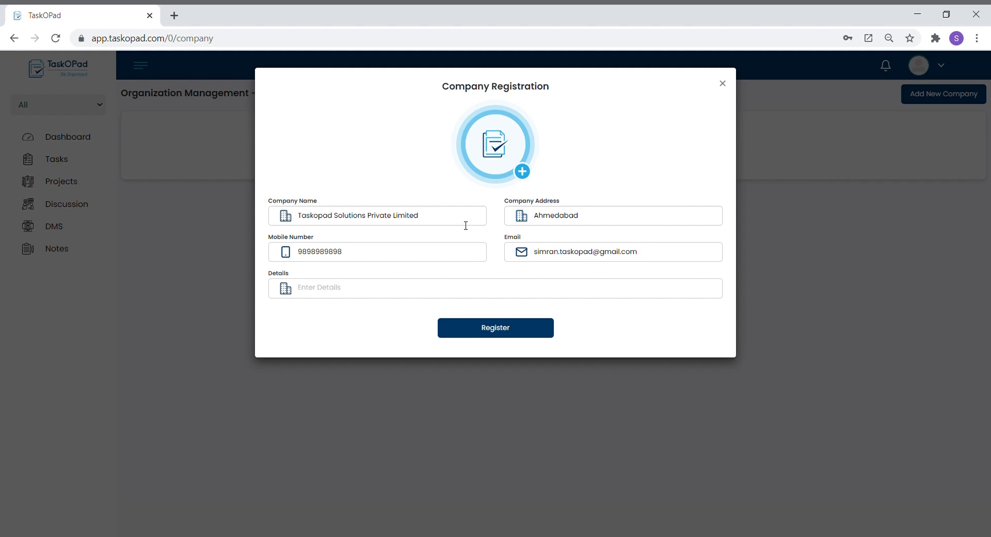
key("Tab")
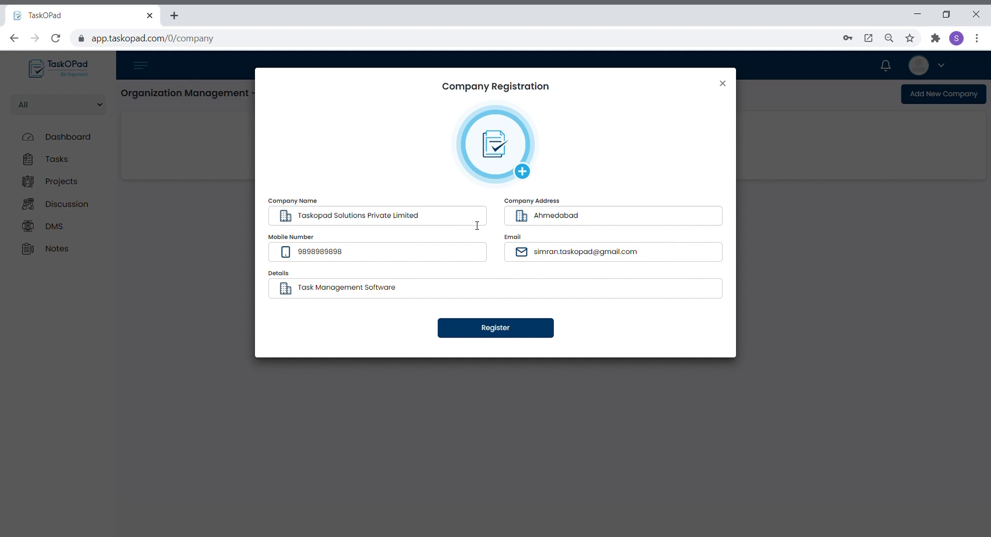
left_click(504, 334)
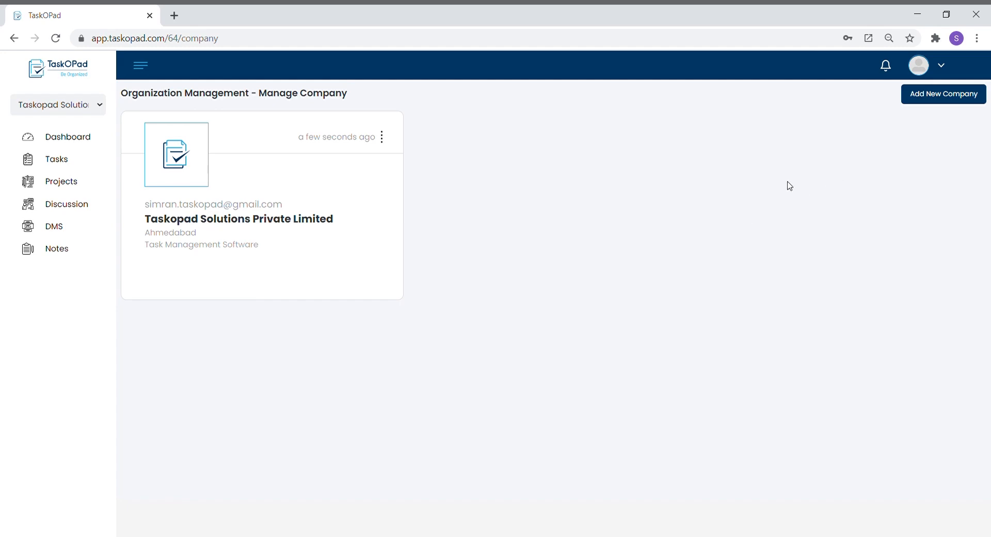
left_click(324, 189)
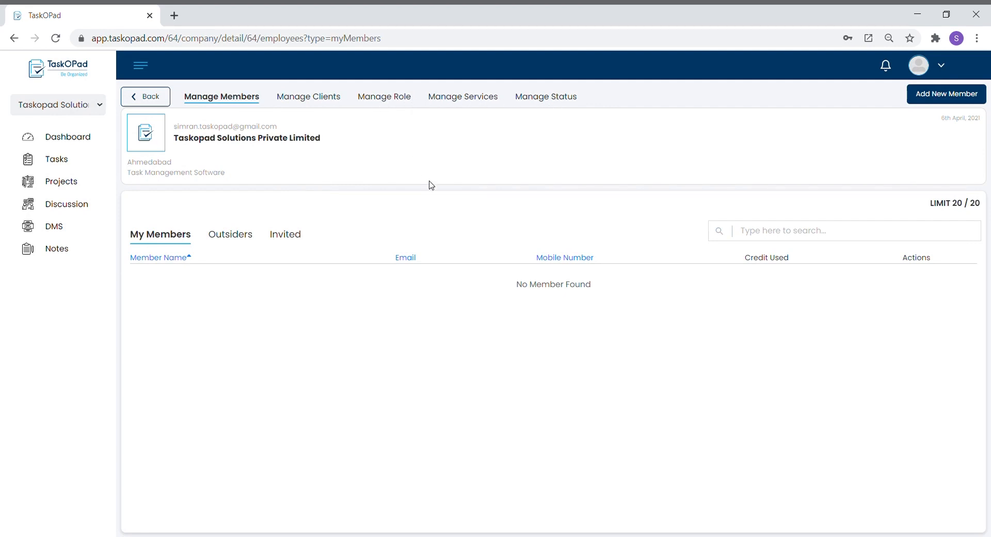
Create an 'In Process' status on the company's Manage Status tab.
left_click(561, 103)
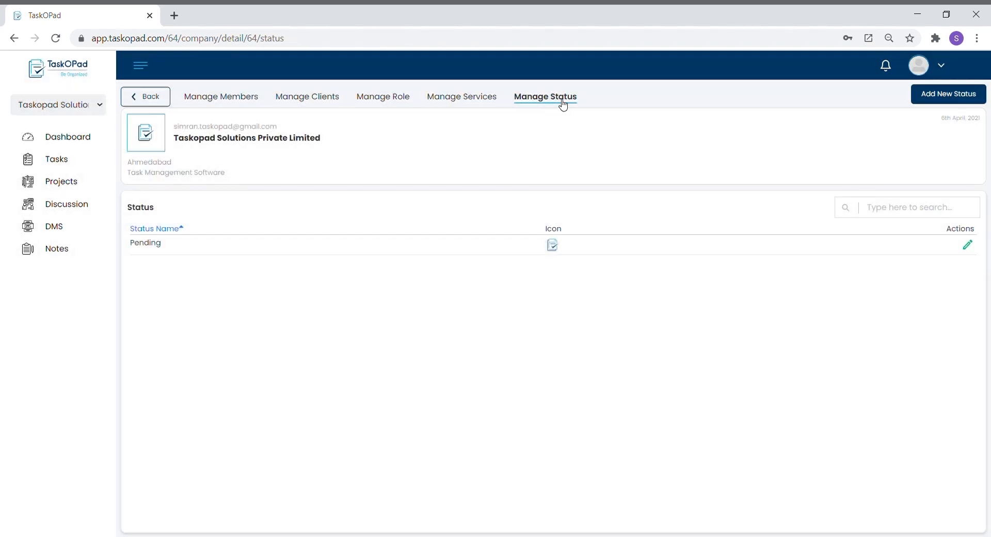
left_click(975, 100)
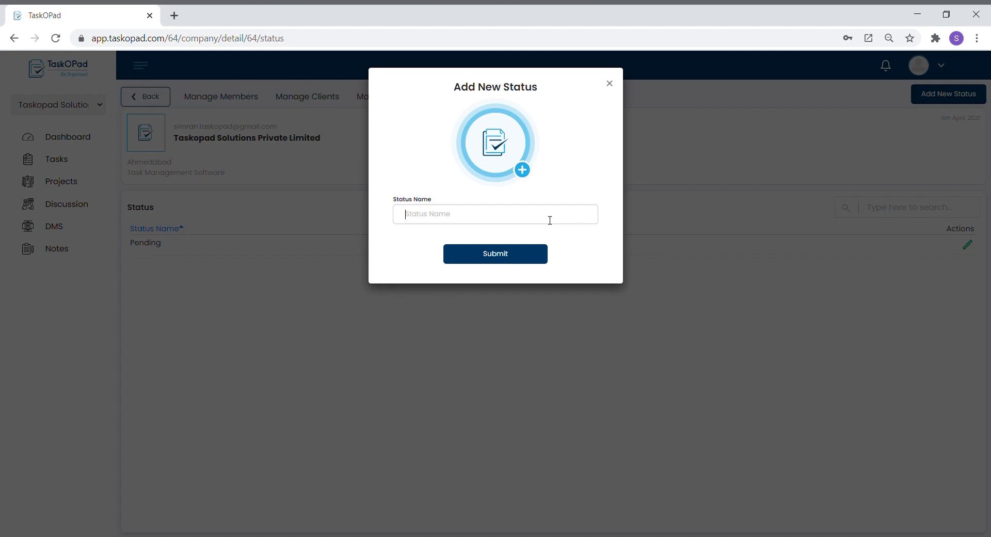
type("In Process")
left_click(509, 262)
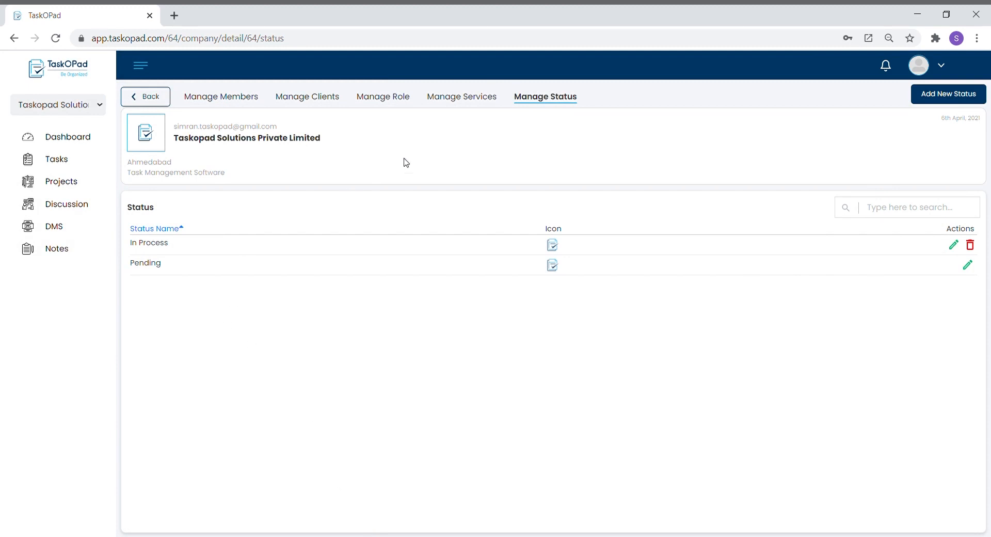
left_click(475, 103)
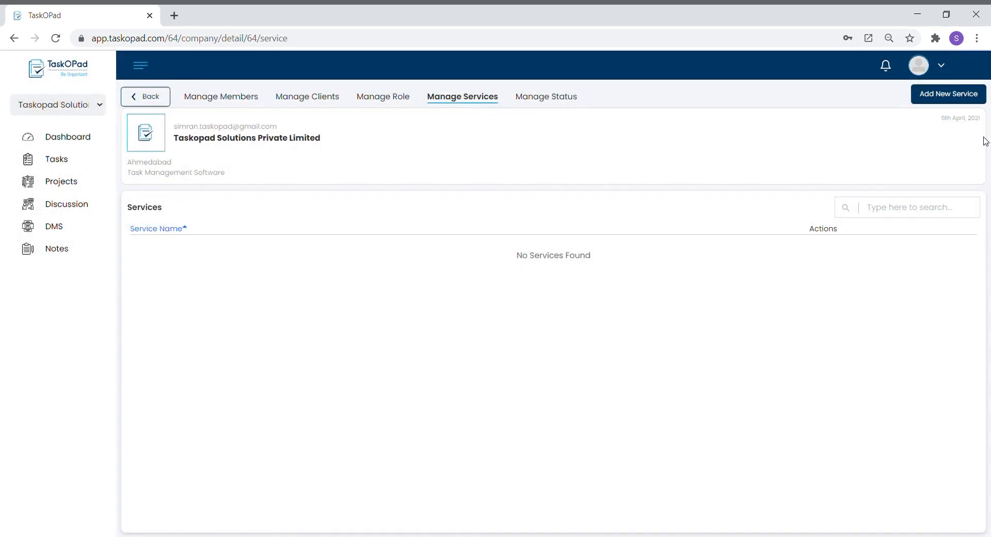
Add the service 'Gst Regisration for Firm' with Recurring Services set to No.
left_click(983, 102)
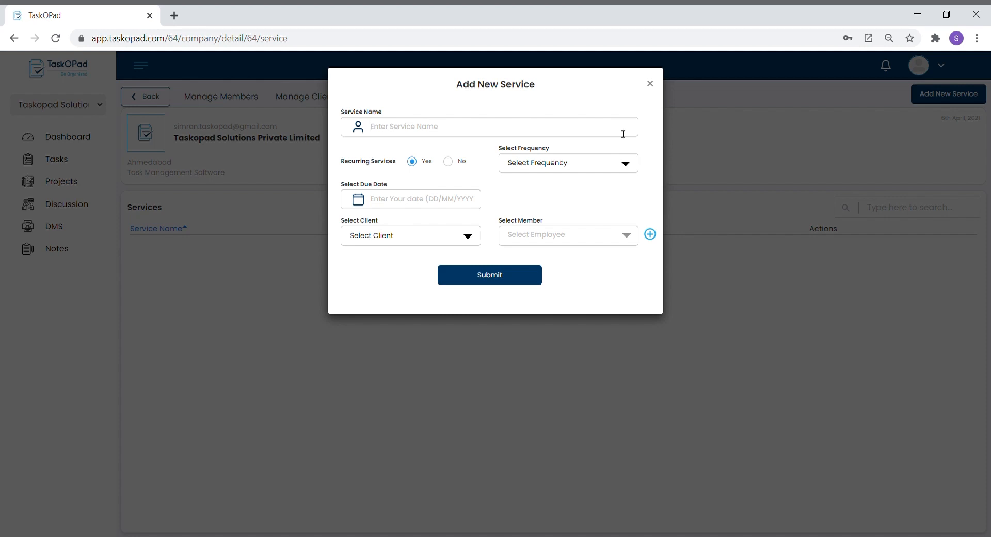
type("Gst Regisration for Firm")
left_click(448, 162)
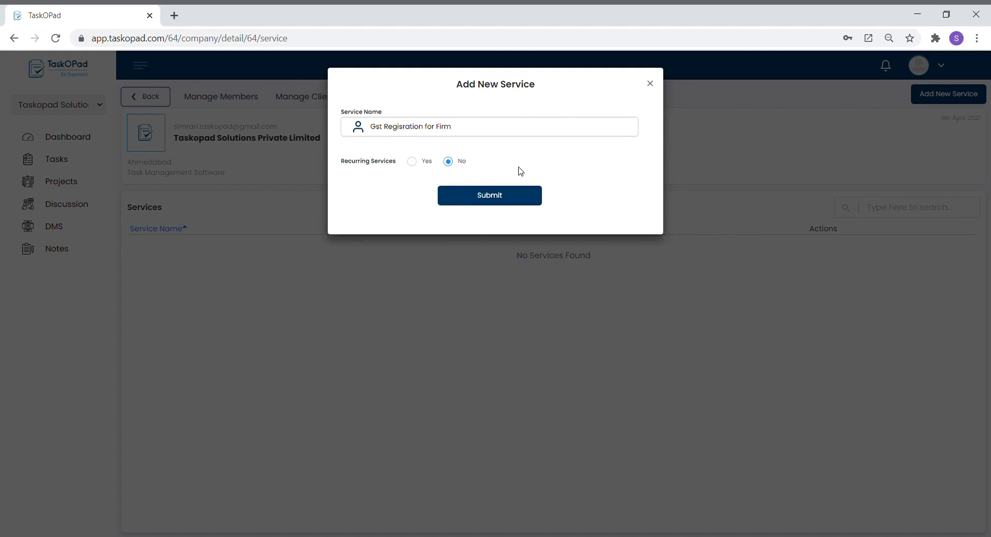
left_click(516, 196)
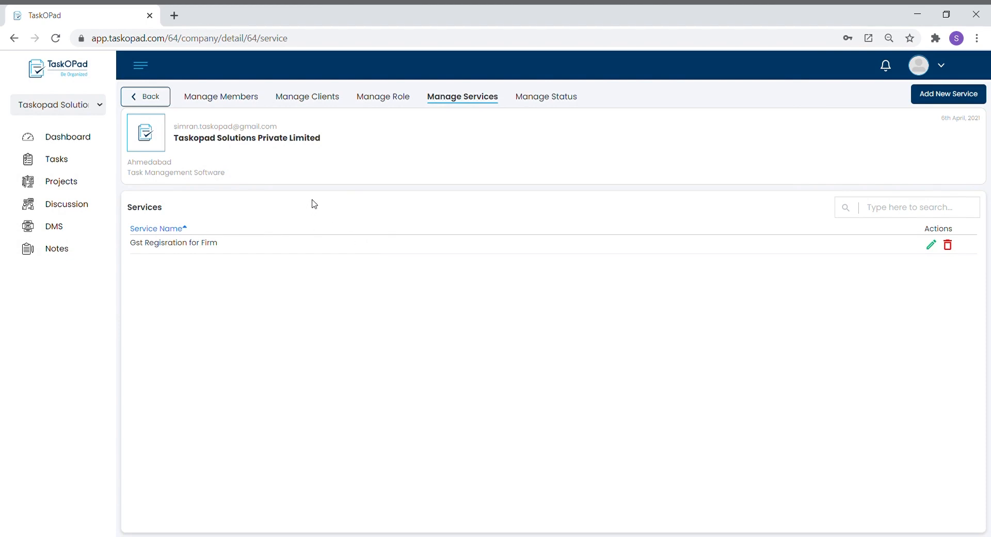
left_click(398, 98)
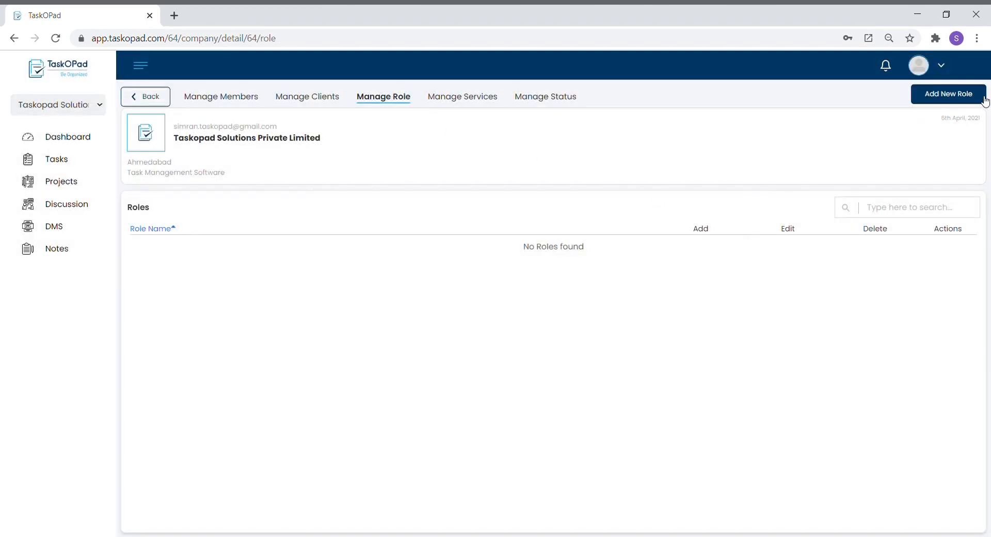
Create a 'Manager' role with Select All permissions ticked.
left_click(984, 99)
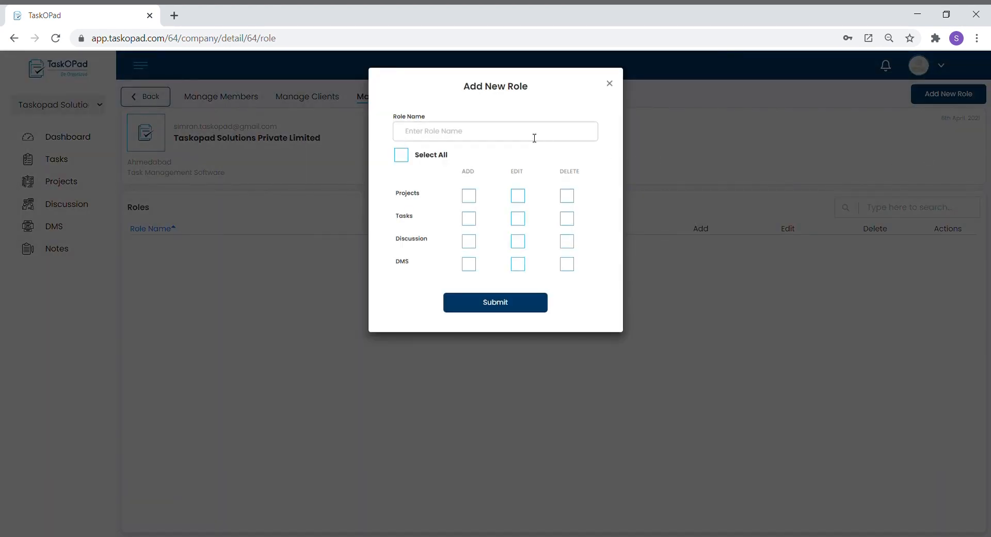
type("Manager")
left_click(439, 154)
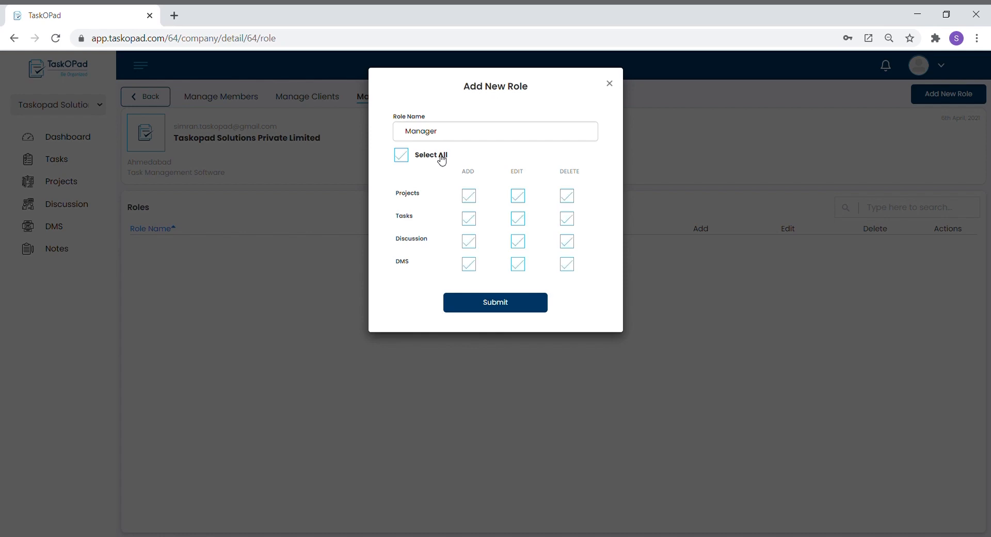
left_click(520, 309)
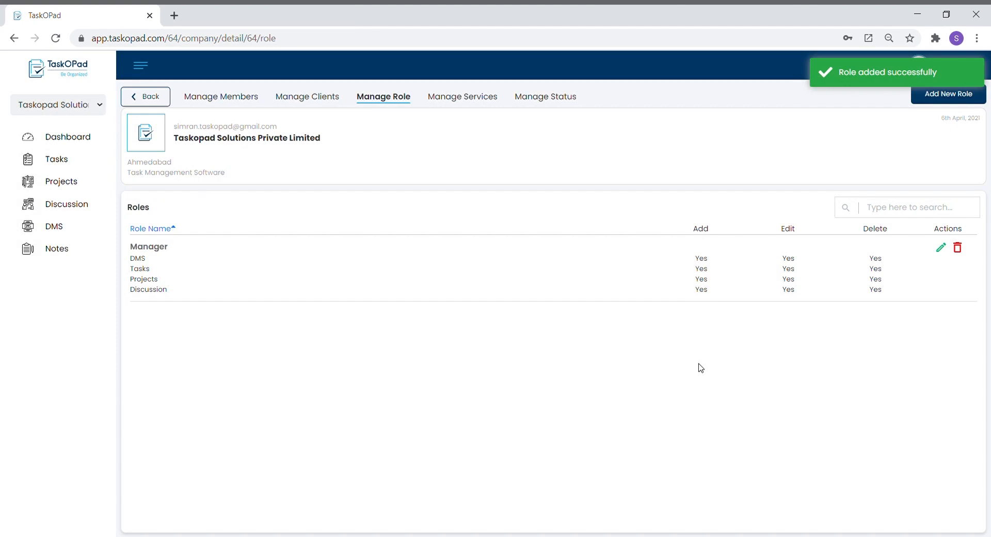
Create an 'Employee' role with Add and Edit, but no Delete, on Projects, Tasks, Discussion and DMS.
left_click(977, 101)
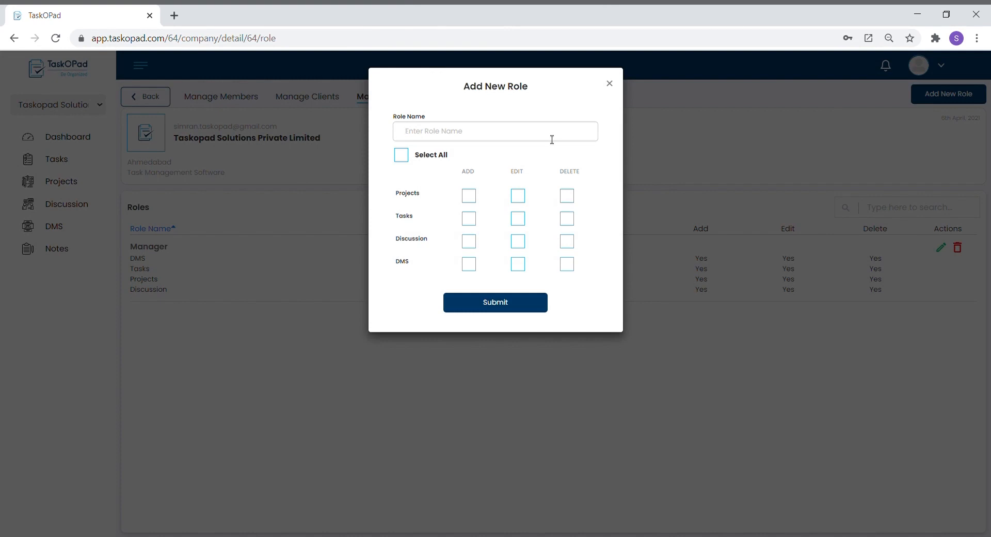
left_click(552, 139)
type("Employee")
left_click(469, 197)
left_click(519, 200)
left_click(469, 219)
left_click(517, 220)
left_click(469, 241)
left_click(520, 243)
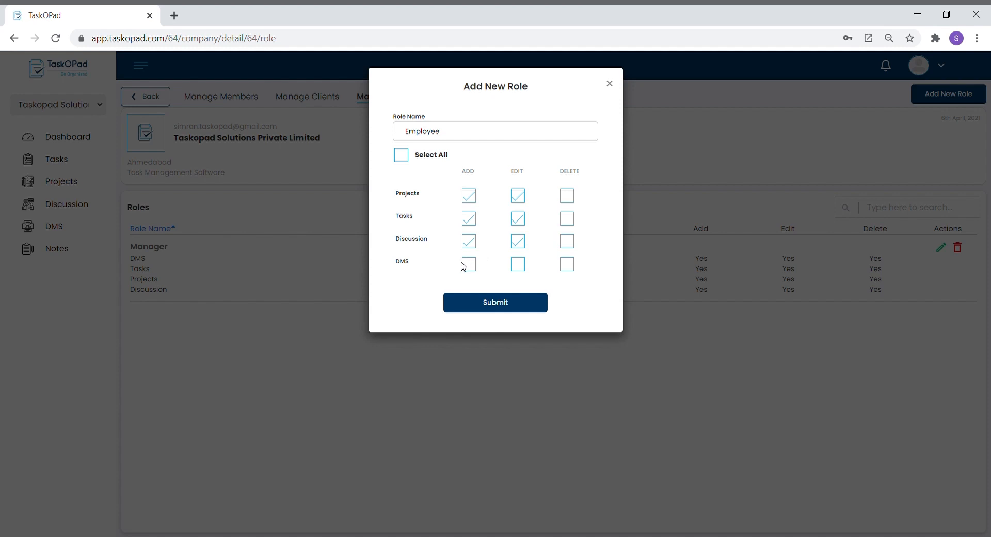
left_click(464, 264)
left_click(516, 268)
left_click(524, 312)
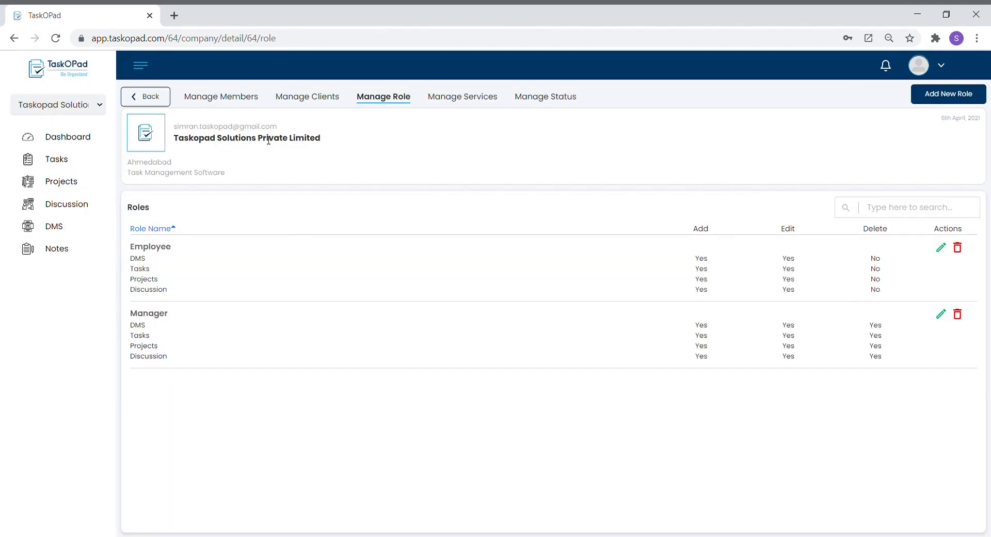
left_click(308, 99)
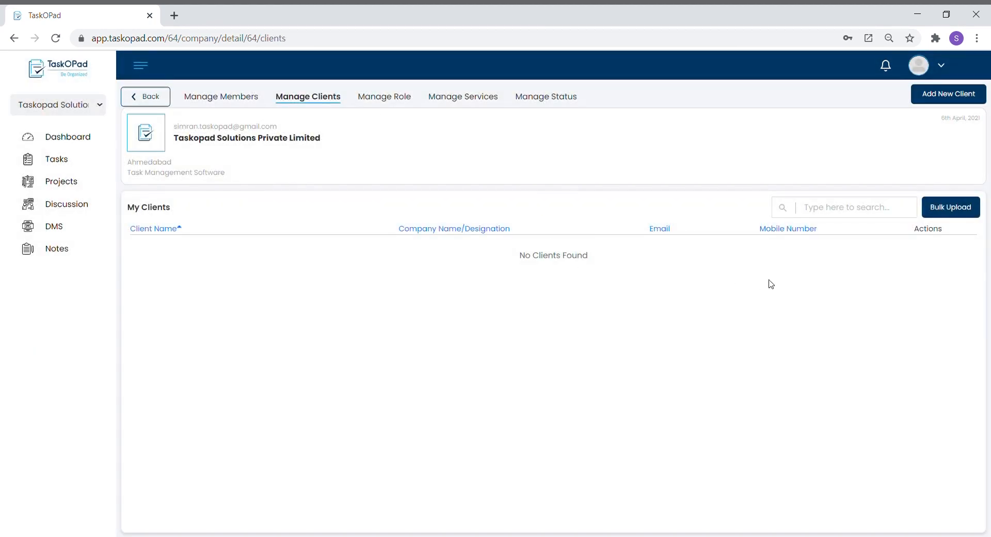
Add a client from company 'Taskopad' with the client's name, gender Male, mobile number and email.
left_click(978, 105)
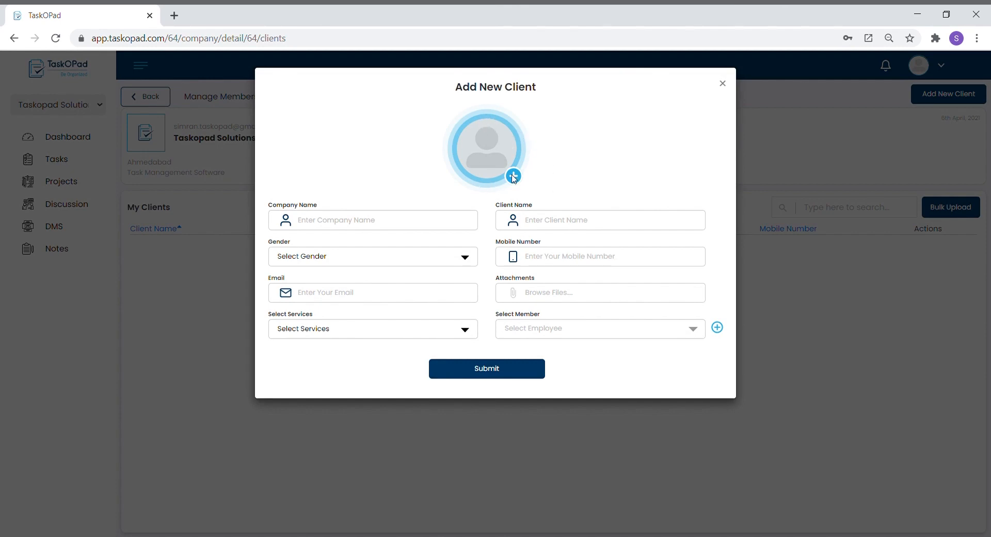
left_click(362, 228)
type("Taskopad")
key("Tab")
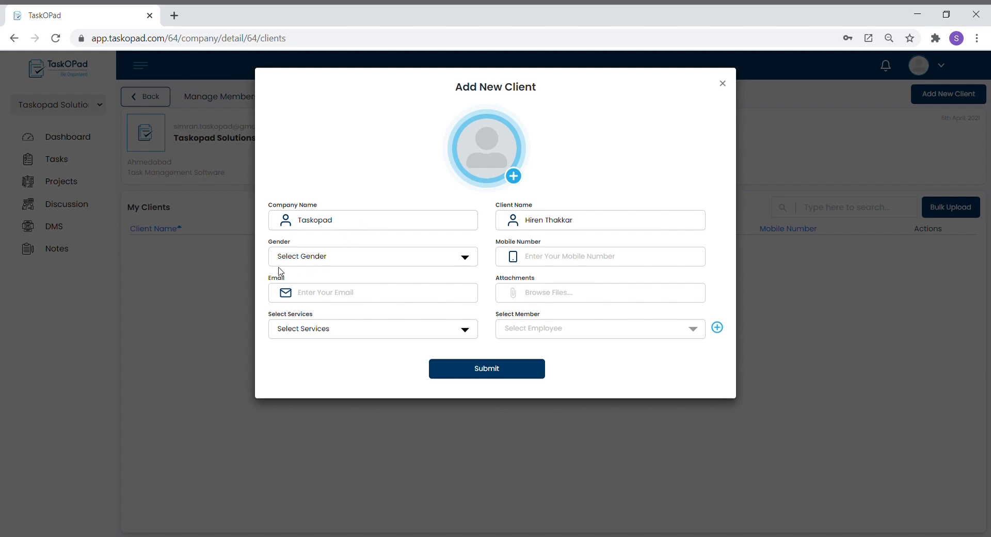
left_click(306, 267)
left_click(319, 290)
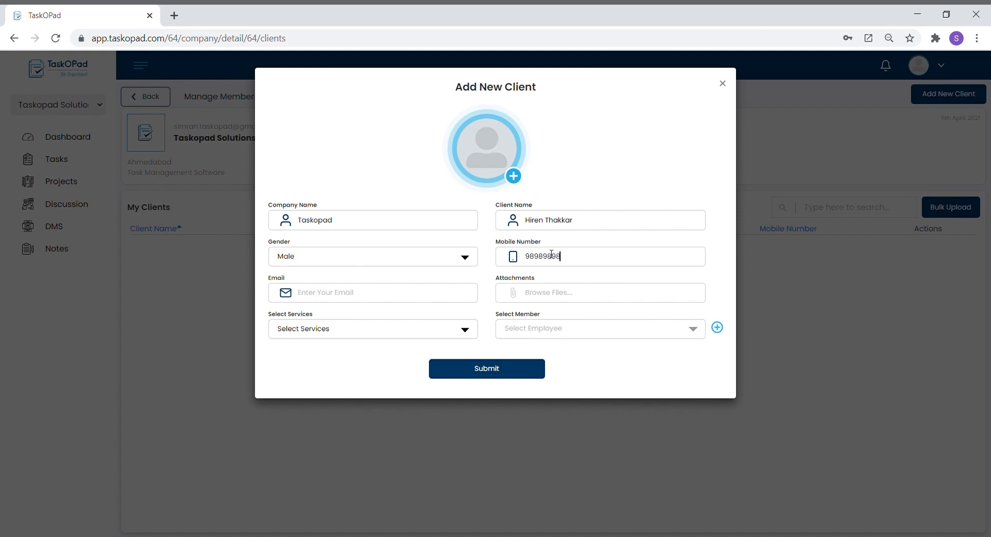
left_click(419, 301)
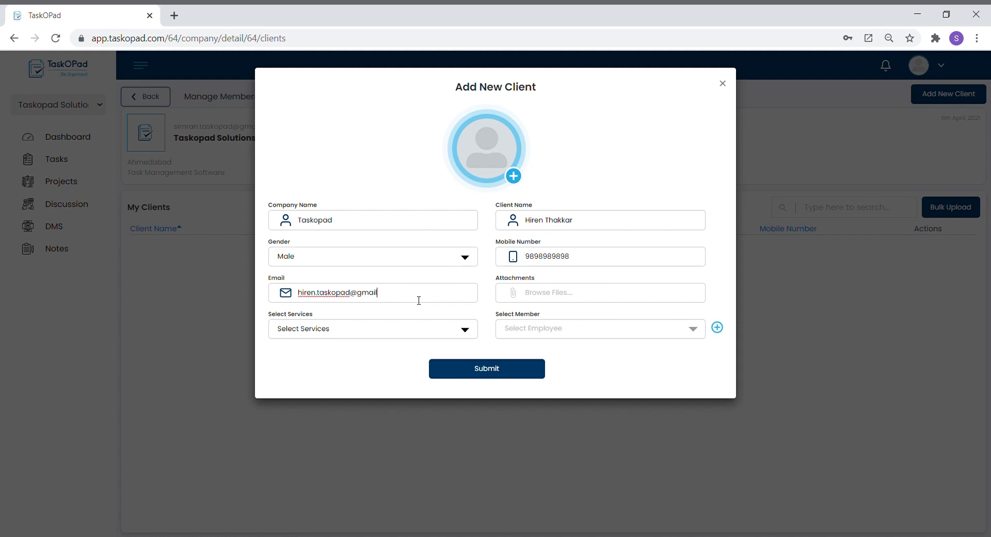
left_click(505, 376)
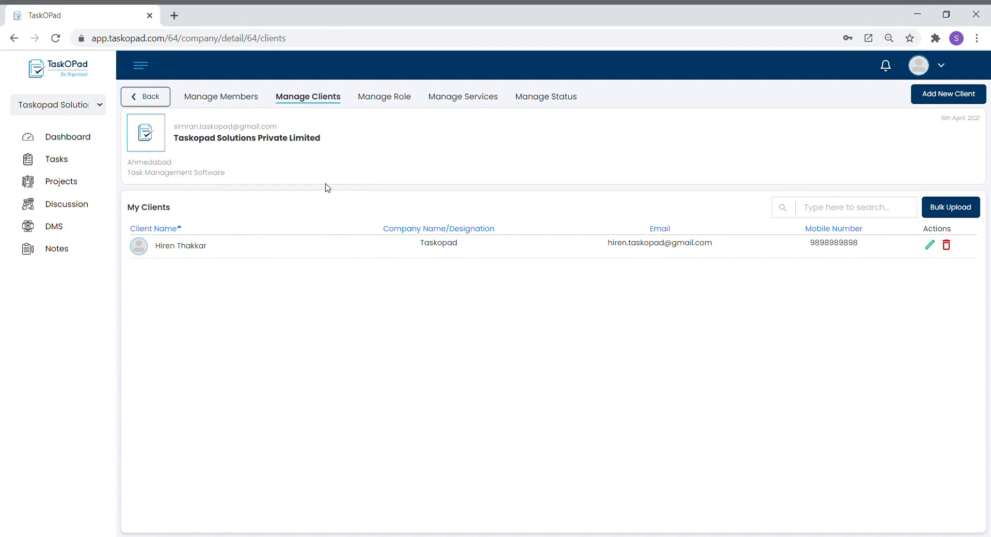
left_click(233, 102)
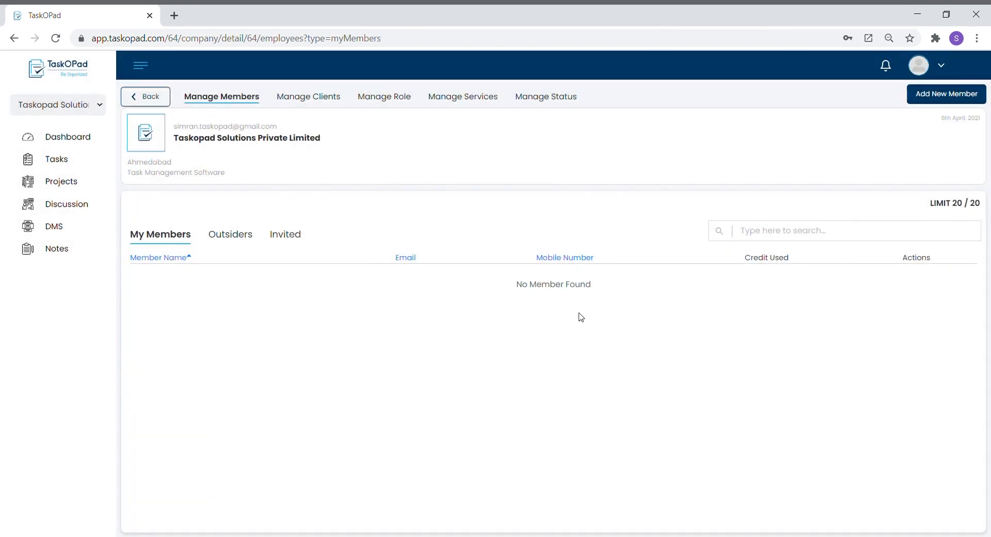
Enter the new member's first and last name, email, designation 'Manager' and mobile number.
left_click(981, 101)
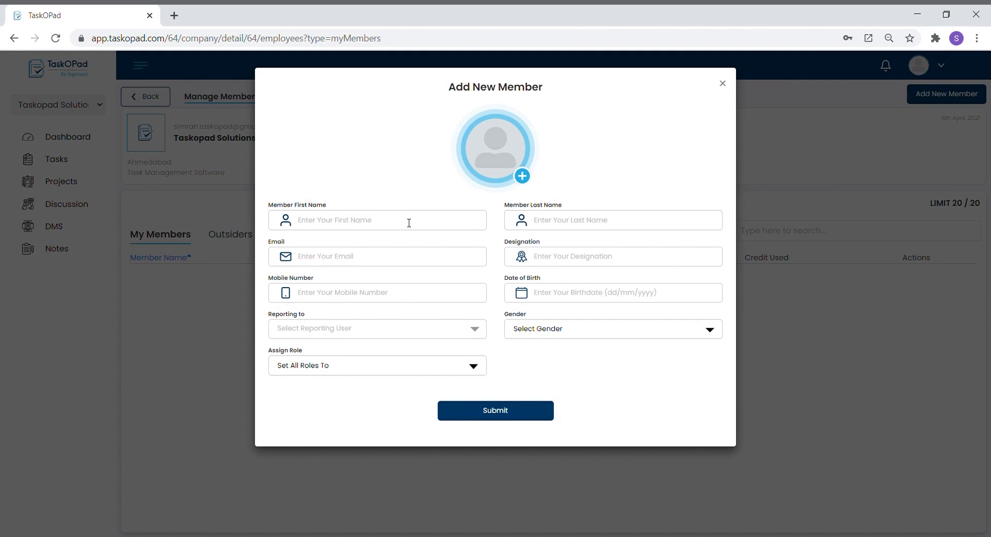
key("Tab")
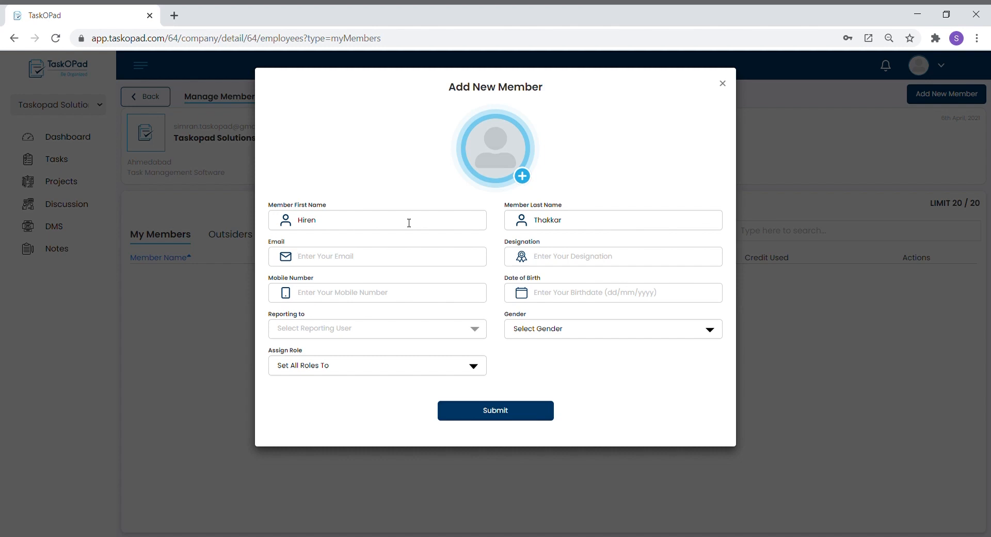
key("Tab")
key("Tab")
key("Tab")
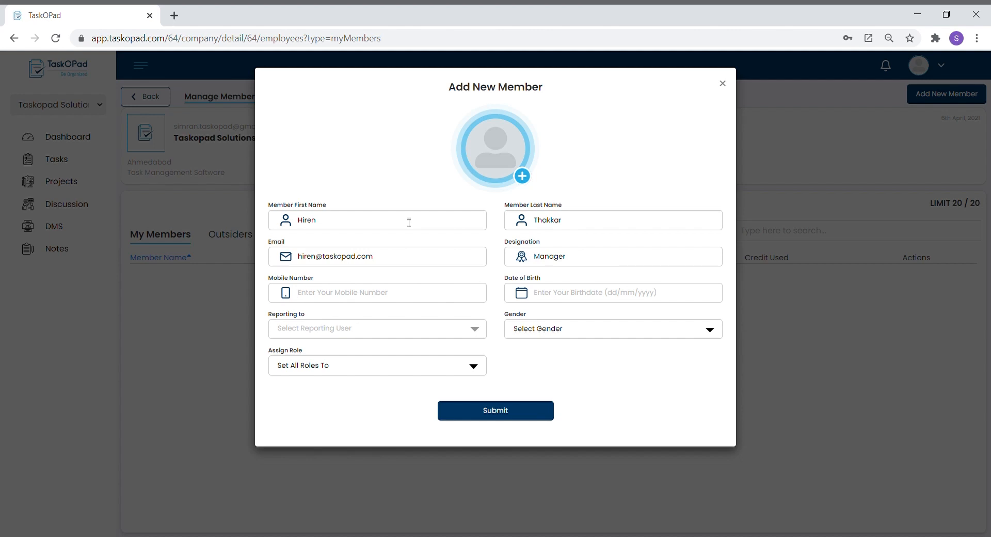
key("Tab")
Set the member's date of birth to 24/04/1998 in the calendar.
left_click(577, 297)
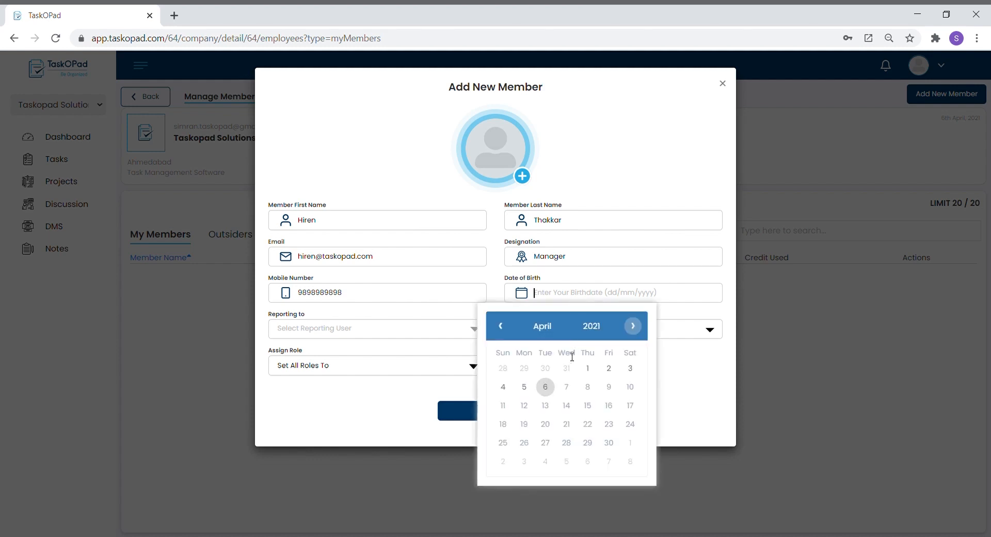
left_click(595, 329)
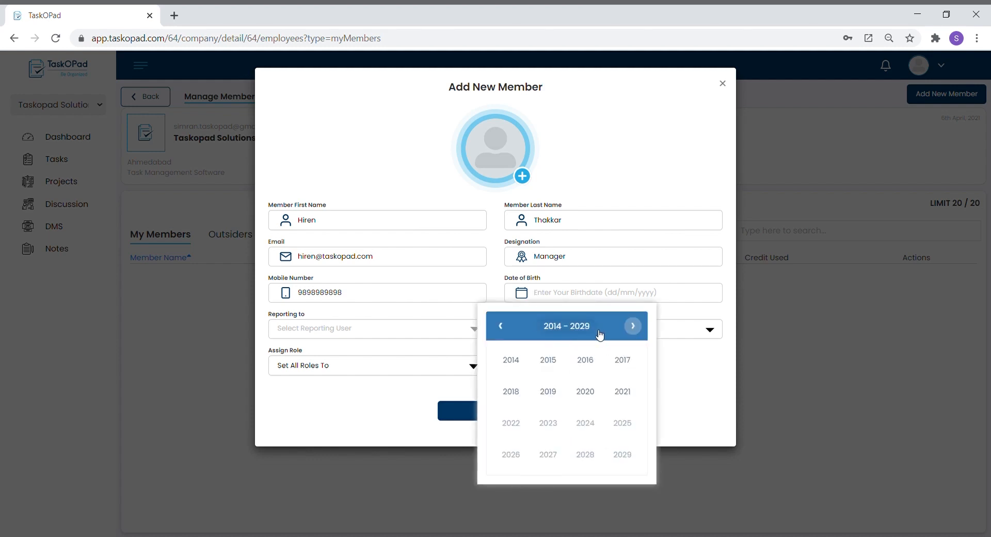
left_click(501, 325)
left_click(500, 325)
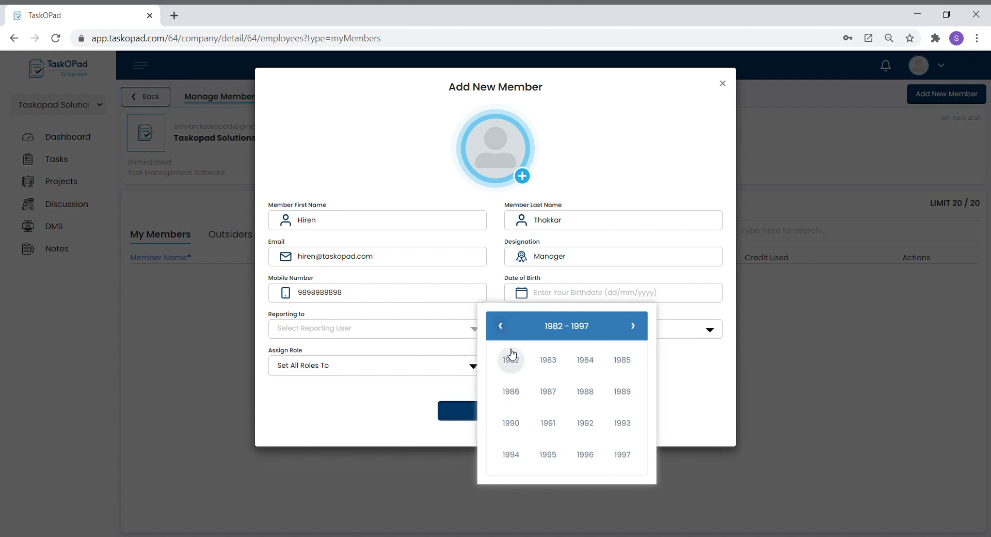
left_click(633, 325)
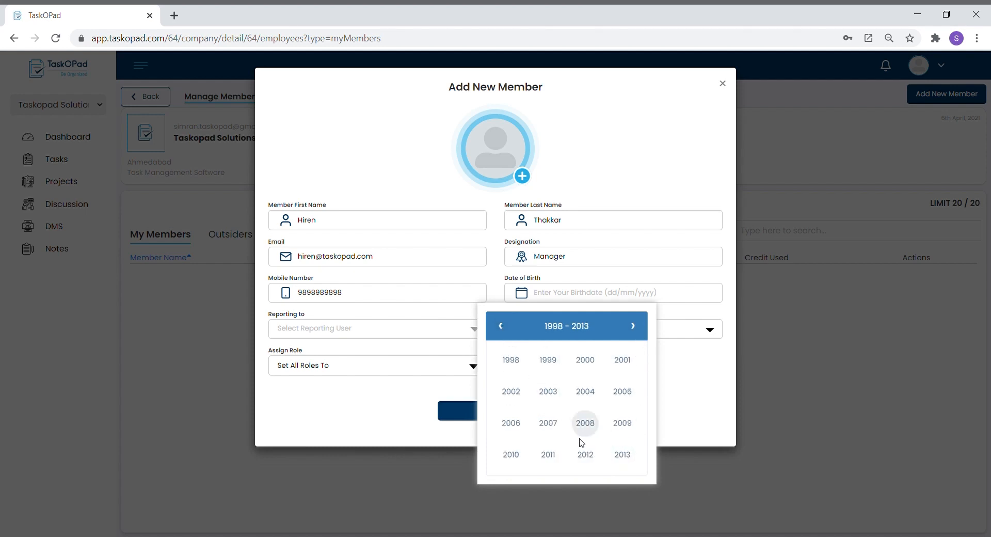
left_click(516, 364)
left_click(513, 392)
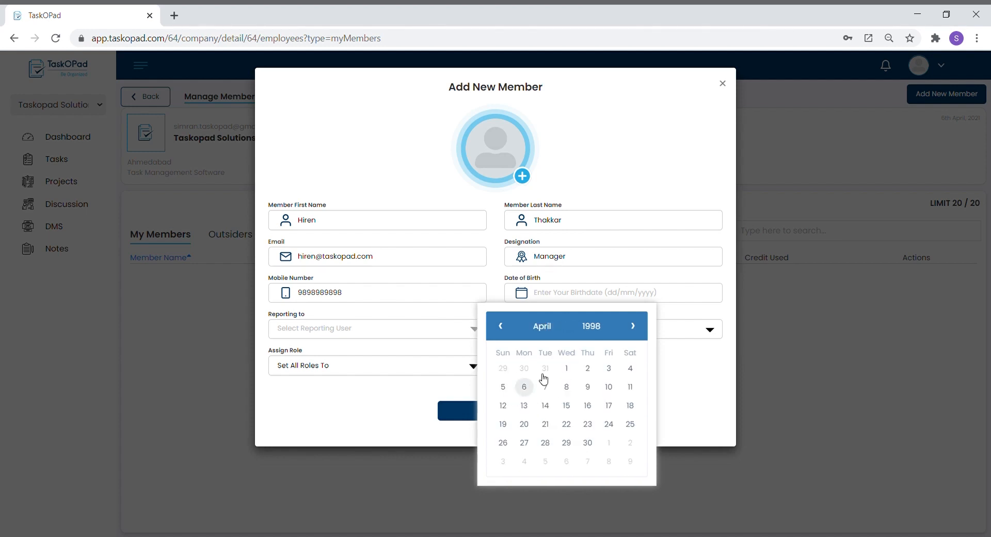
left_click(609, 424)
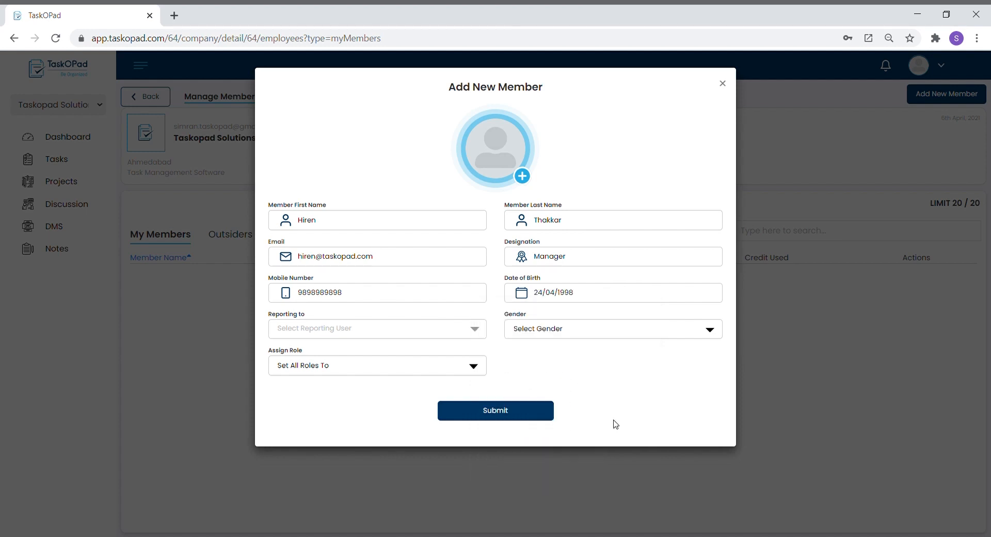
Choose the reporting user, set gender Male and role Manager, and submit the member.
left_click(442, 335)
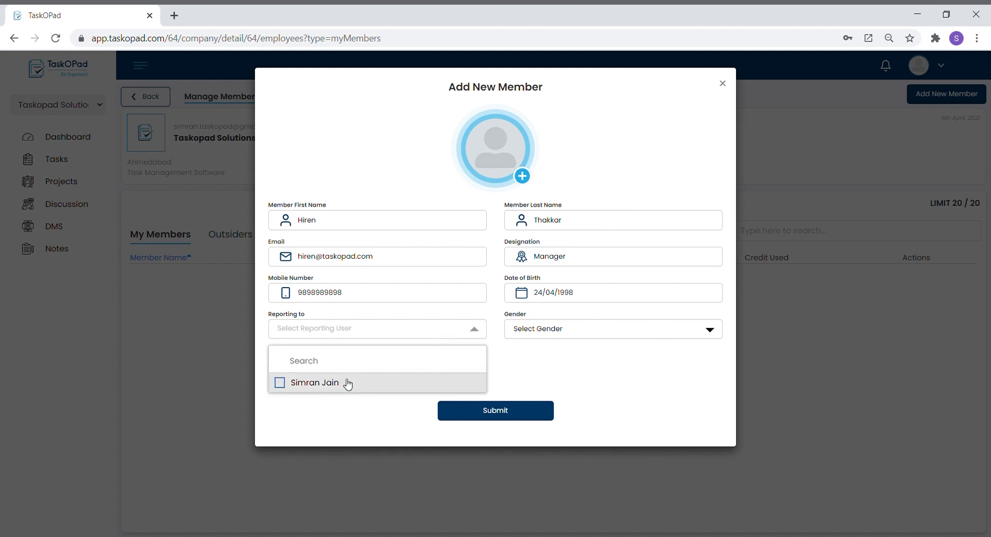
left_click(343, 382)
left_click(567, 329)
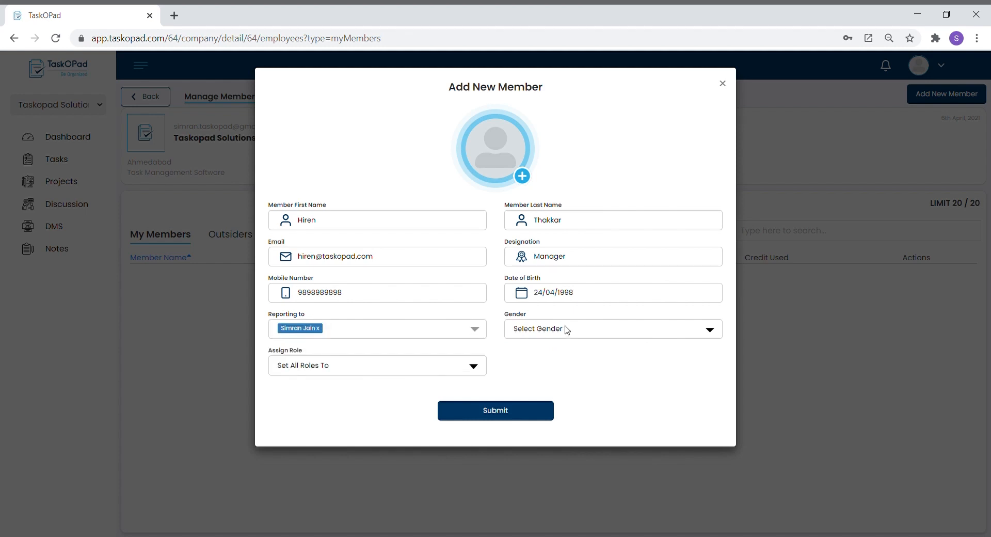
left_click(547, 356)
left_click(346, 400)
left_click(519, 417)
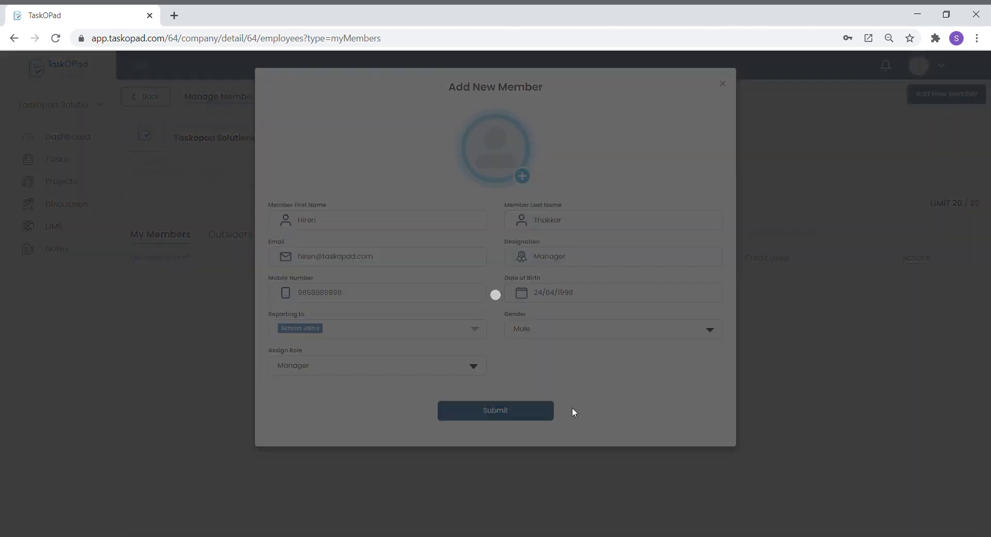